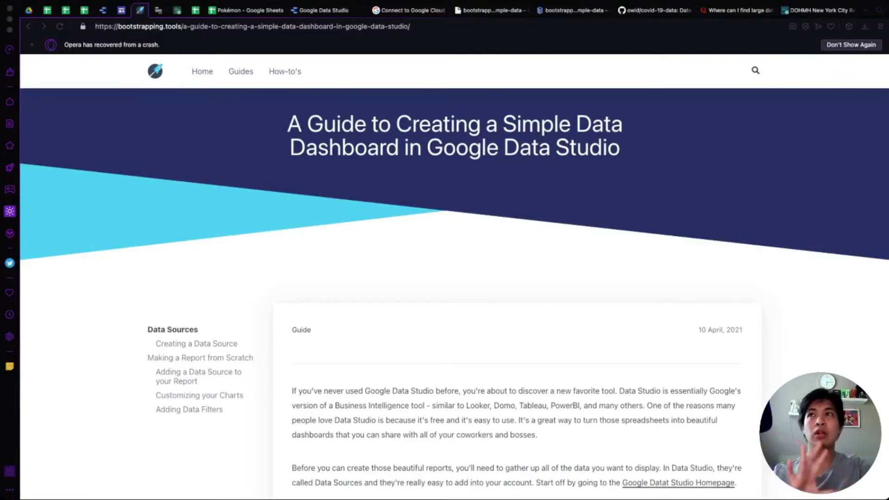
Read through the guide on creating a simple data dashboard, from data sources to customizing charts.
scroll(438, 497, "down", 10)
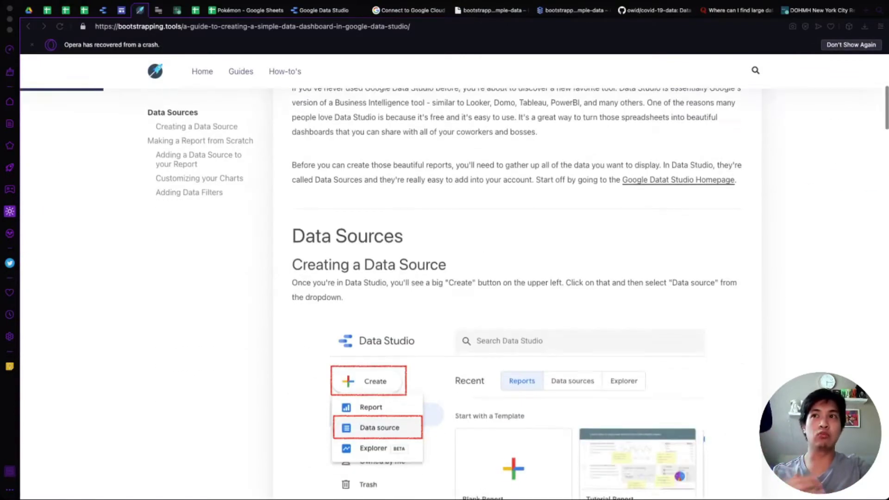
scroll(439, 497, "down", 10)
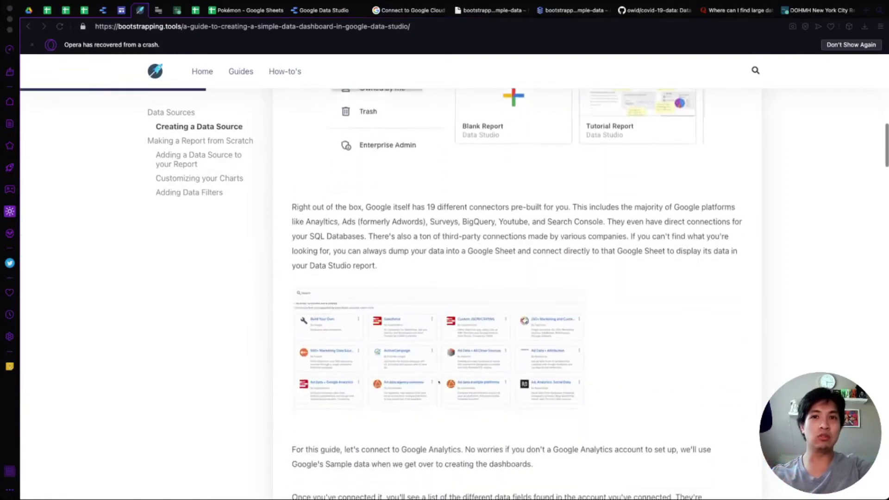
scroll(439, 497, "down", 15)
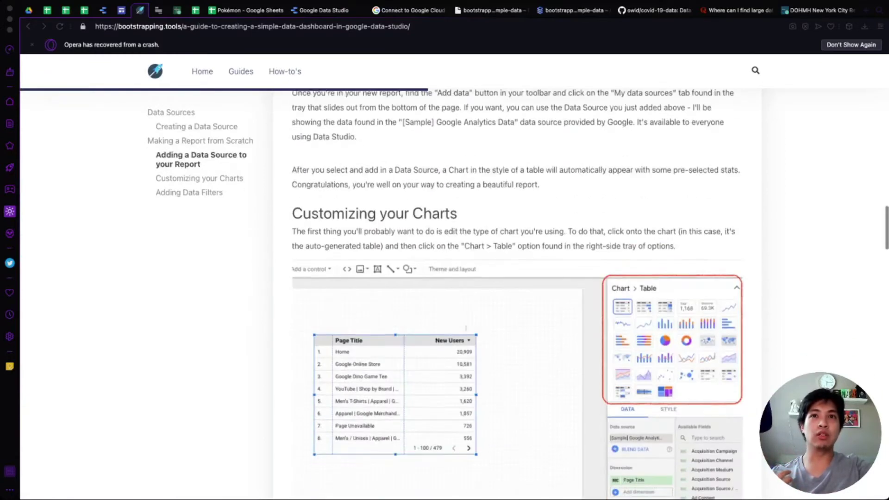
scroll(439, 347, "down", 3)
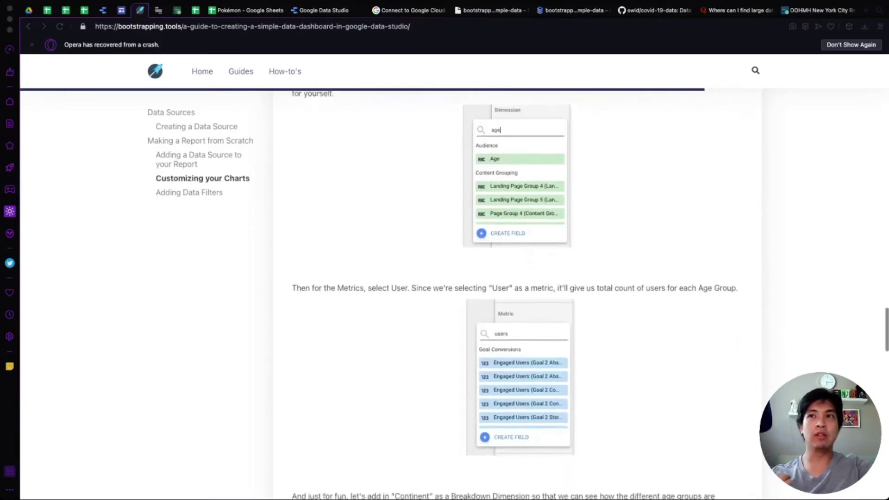
scroll(439, 347, "up", 20)
scroll(439, 347, "up", 12)
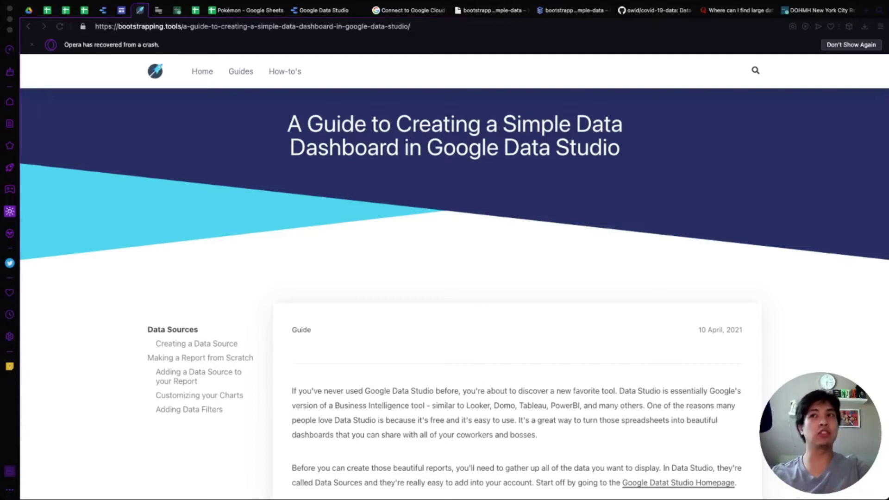
Examine the Pokémon spreadsheet's columns and how far its rows extend from the header to the last entry.
key("super+Tab")
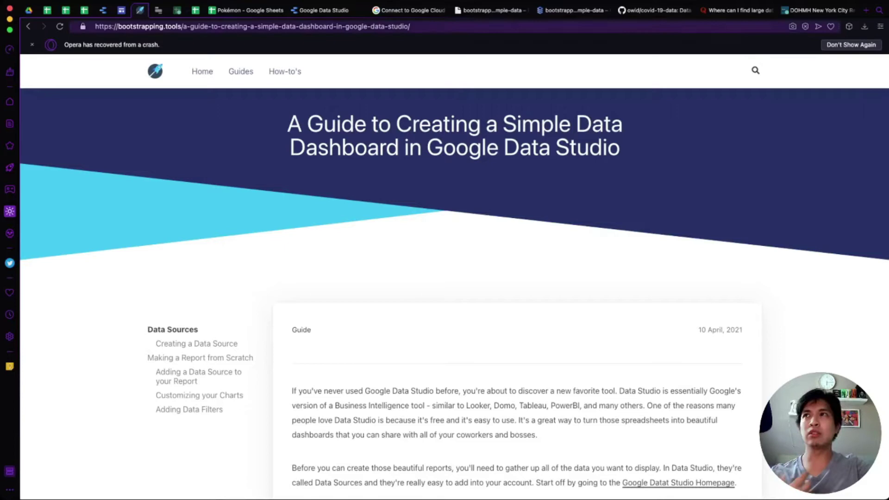
left_click(250, 10)
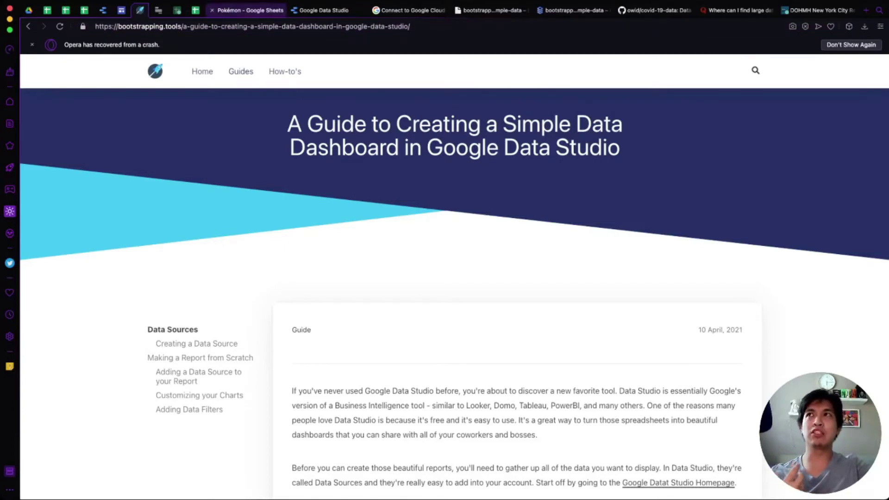
left_click(335, 213)
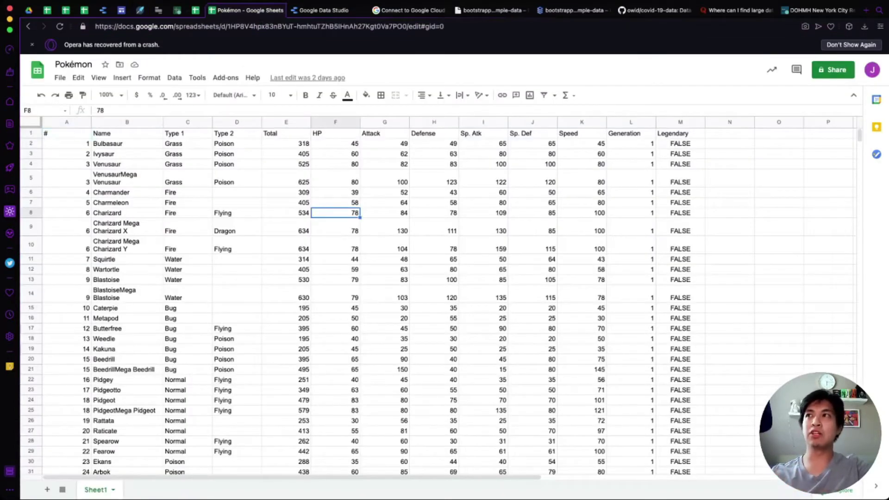
left_click(127, 155)
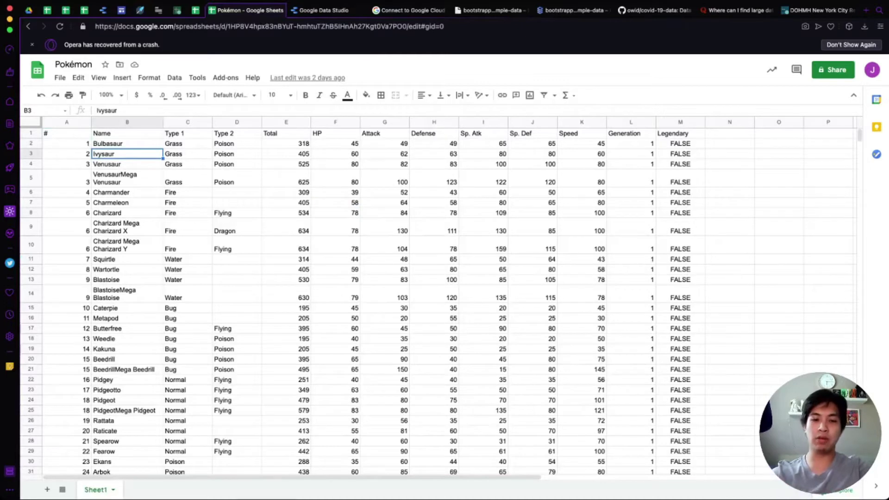
key("super+Down")
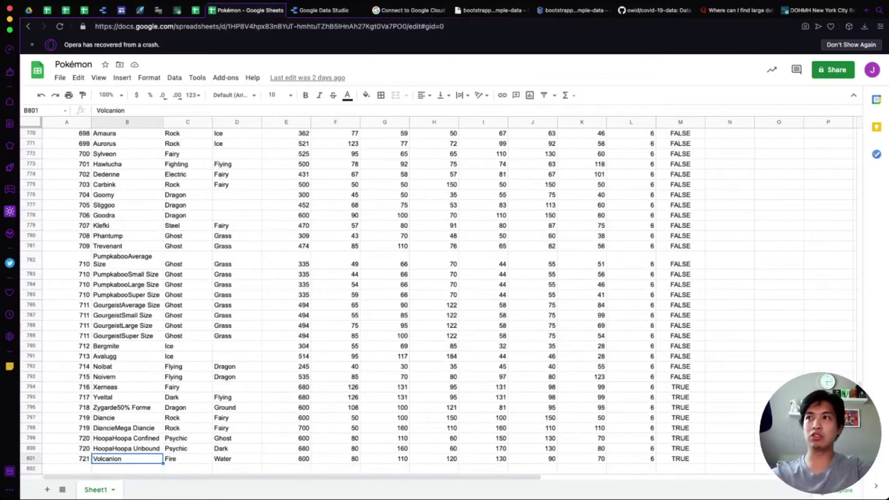
key("super+Up")
key("Left")
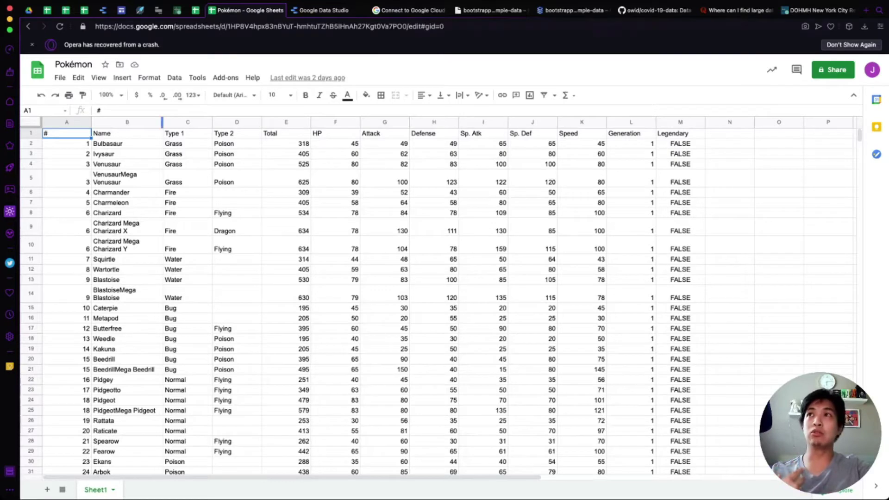
In Data Studio, create a data source with the Google Sheets connector from the Pokémon spreadsheet's Sheet1, using the first row as headers.
left_click(324, 10)
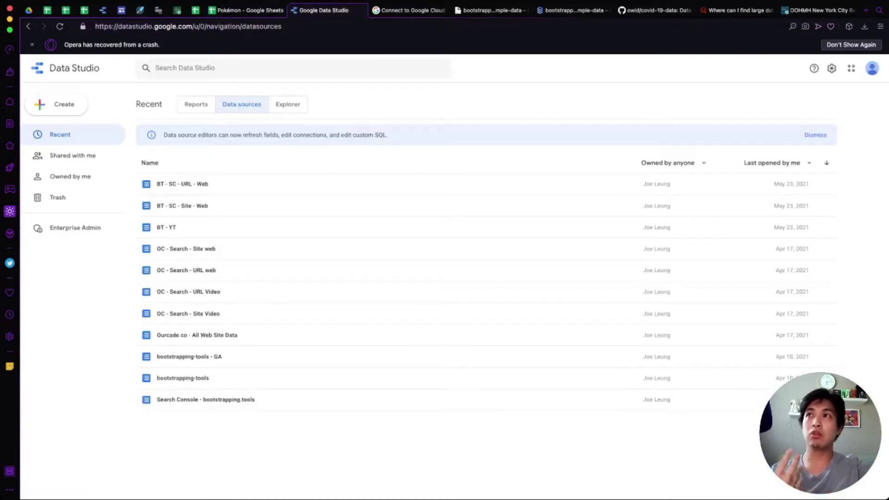
left_click(58, 104)
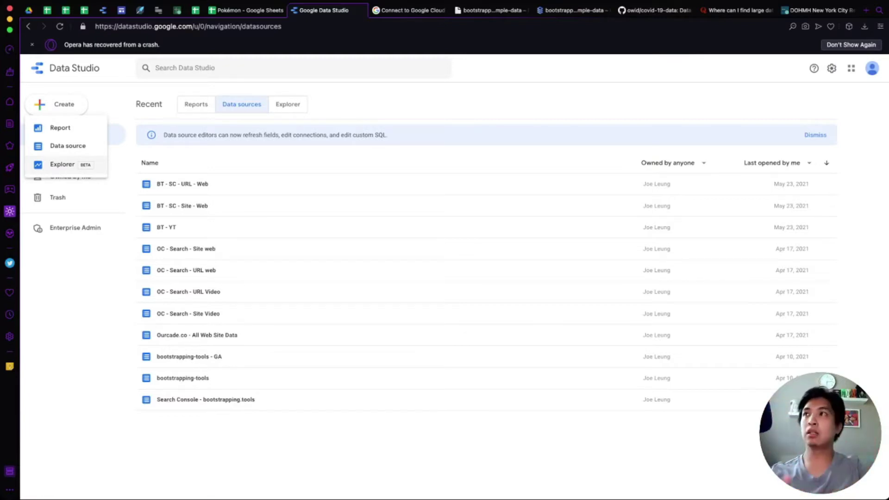
left_click(67, 146)
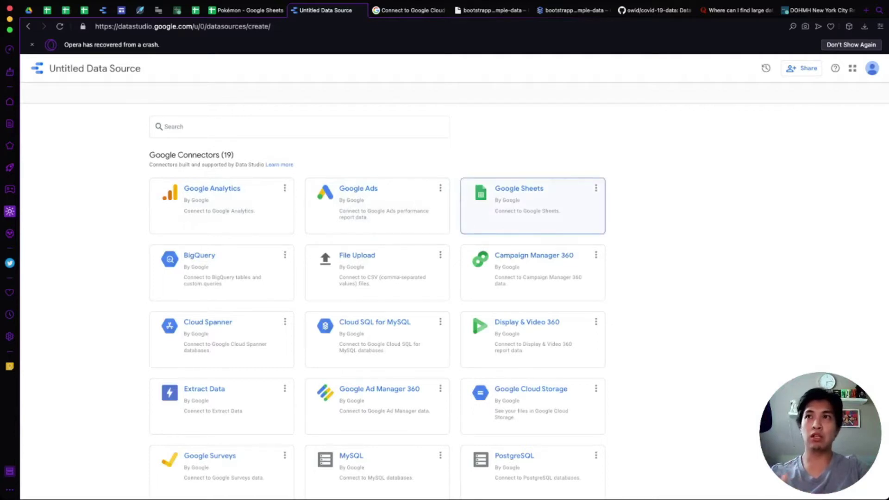
left_click(533, 206)
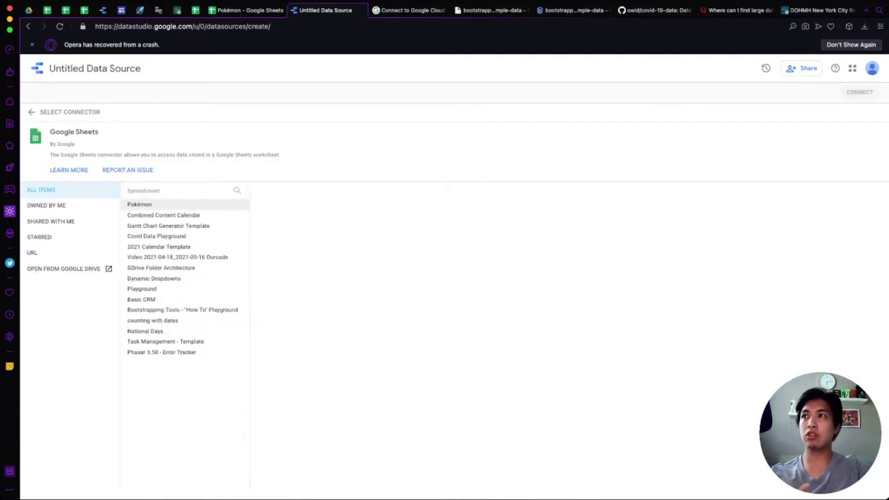
left_click(139, 205)
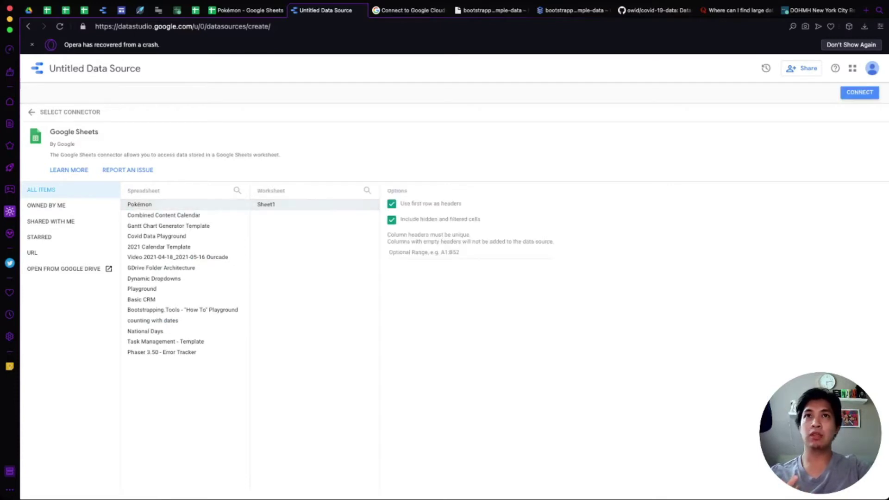
left_click(860, 92)
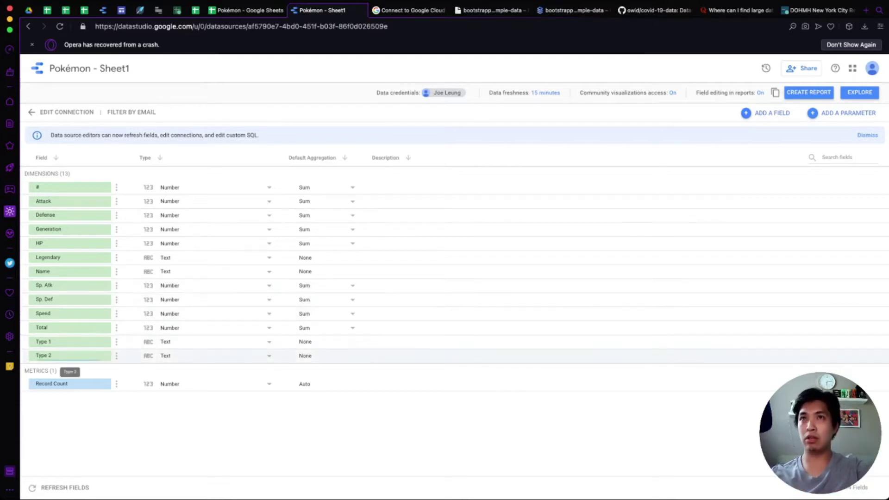
Add a calculated field with the formula CONCAT(Type 1, ",", Type 2).
left_click(765, 113)
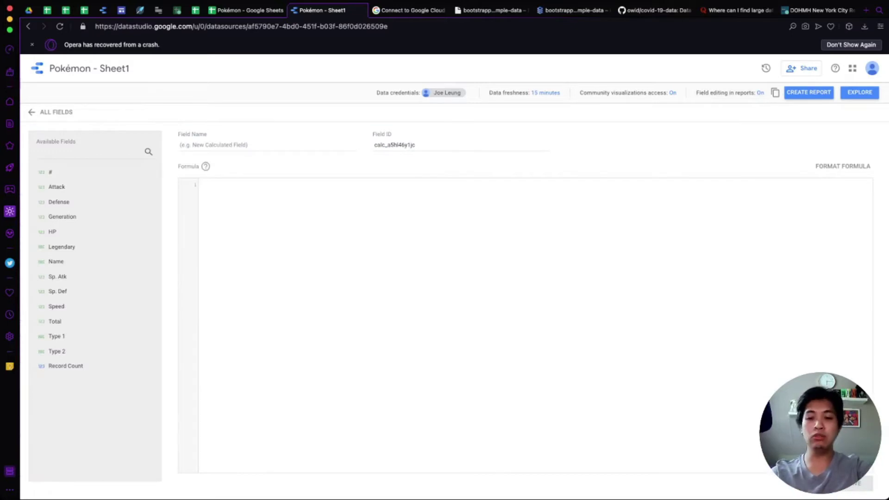
type("cac")
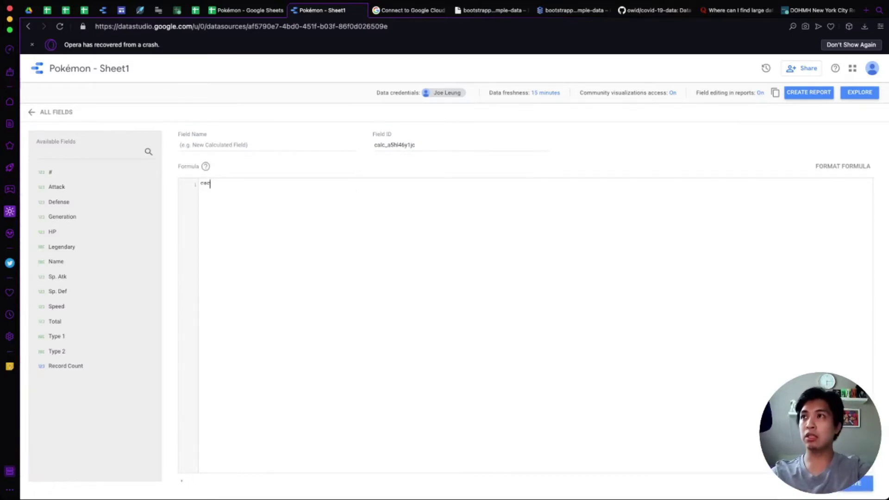
key("BackSpace")
key("BackSpace")
type("onc")
key("Down")
key("Return")
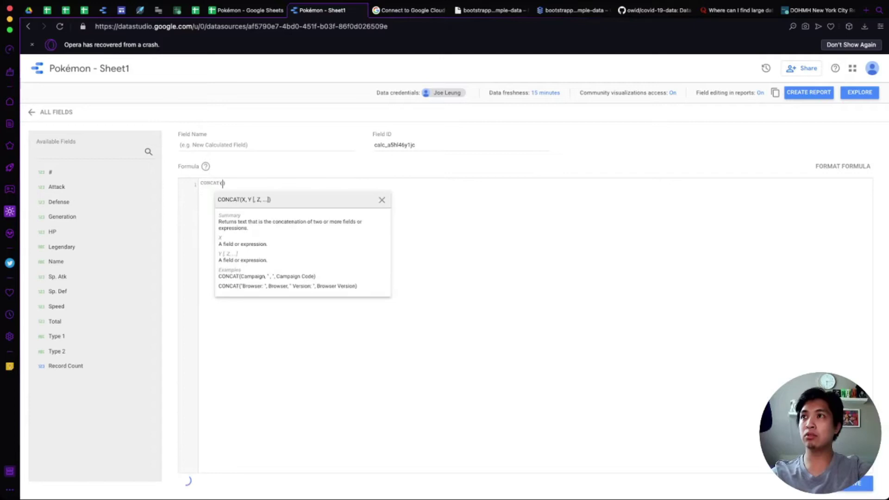
left_click(88, 336)
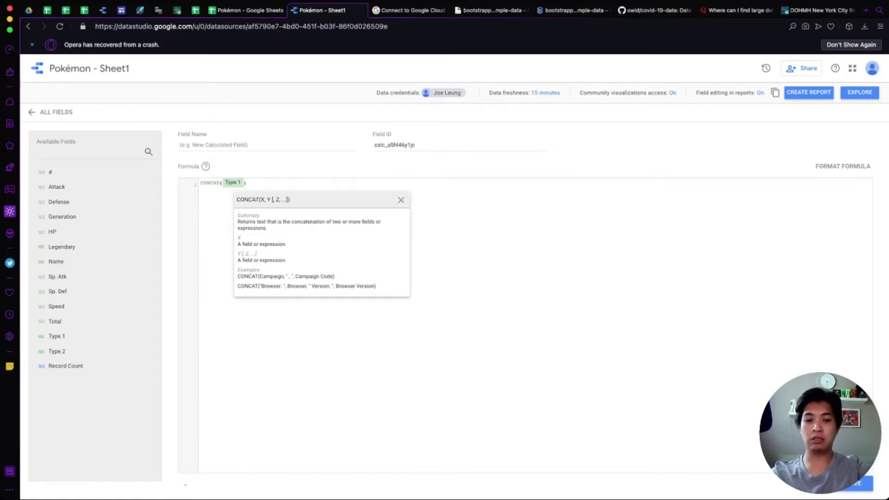
type(", \", \"")
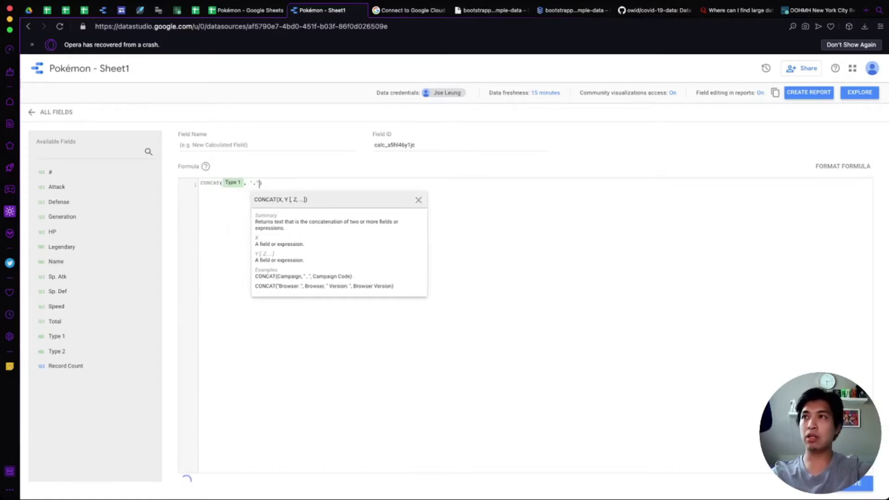
type(",")
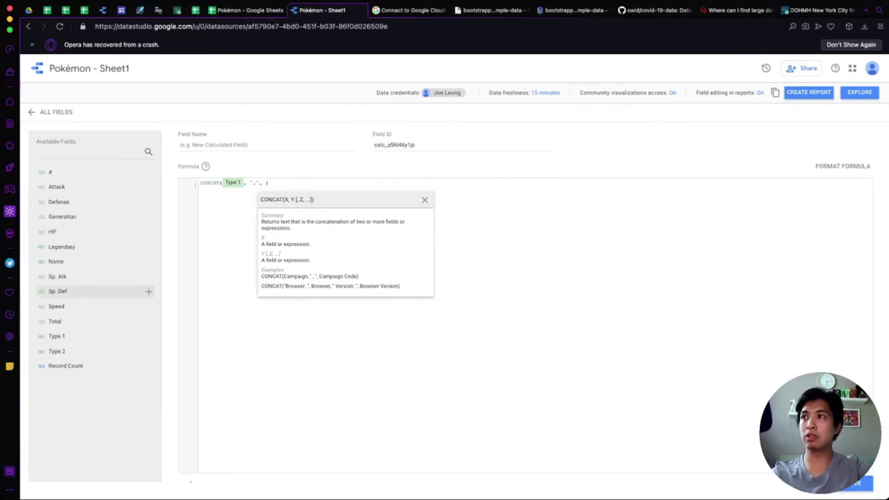
left_click(88, 351)
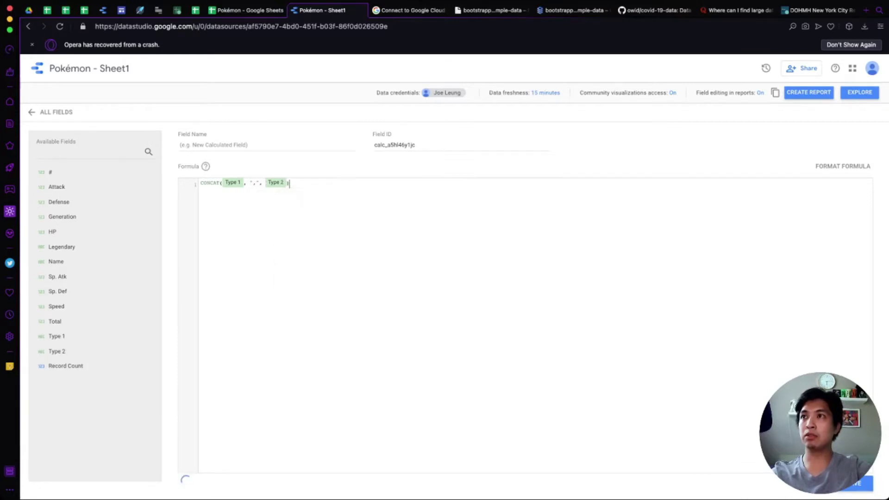
Name the calculated field Types, save it, and return to the data source's field list.
left_click(214, 145)
type("Types")
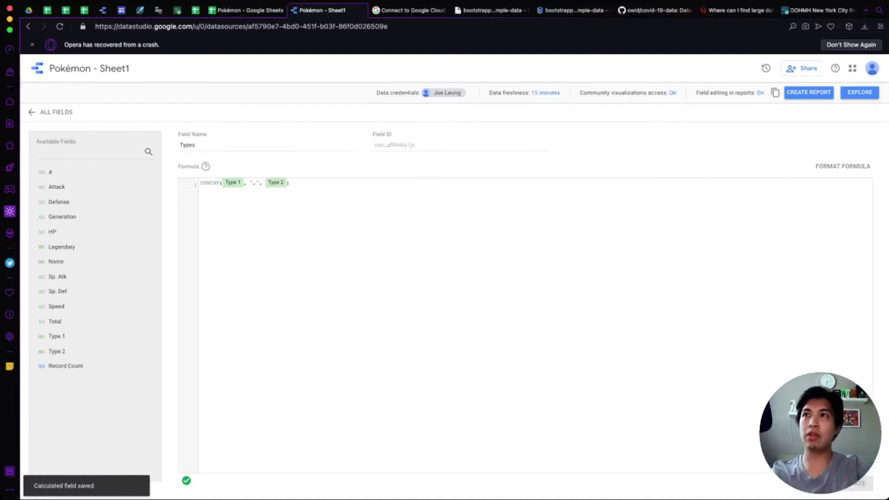
left_click(50, 112)
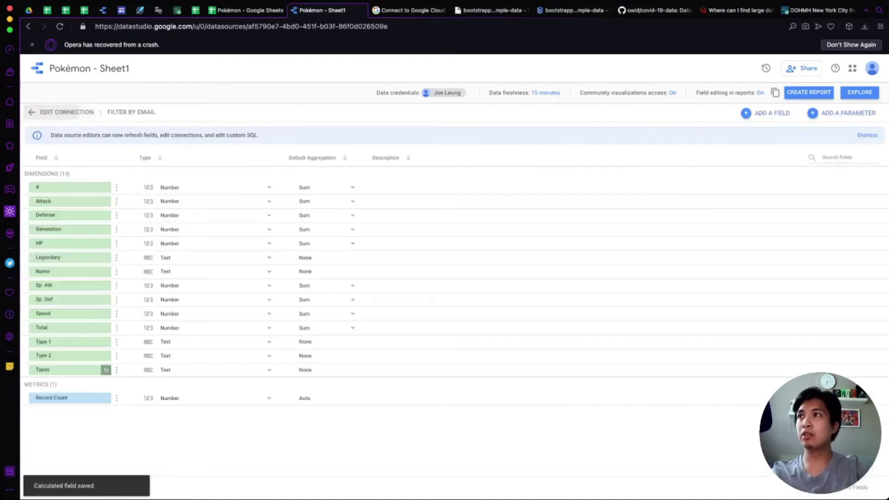
Rename the data source to Pokémon List.
left_click(114, 68)
key("BackSpace")
key("BackSpace")
key("BackSpace")
key("BackSpace")
key("BackSpace")
key("BackSpace")
key("BackSpace")
key("BackSpace")
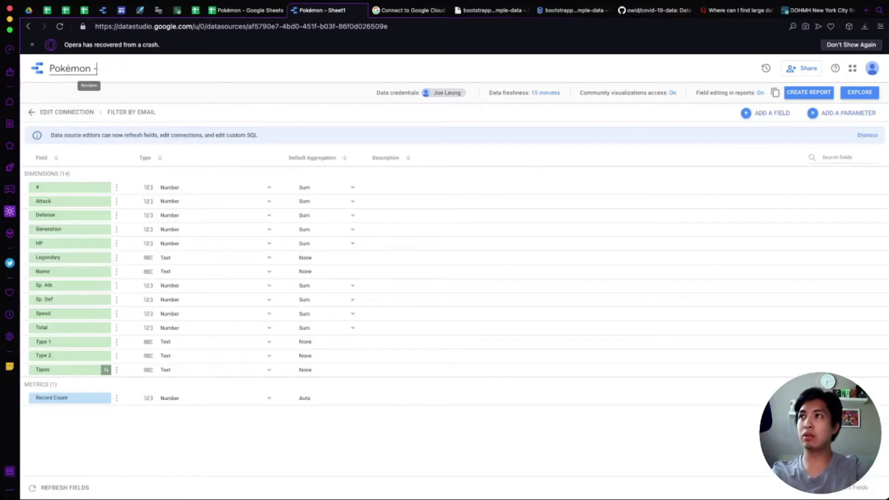
type("List")
key("Return")
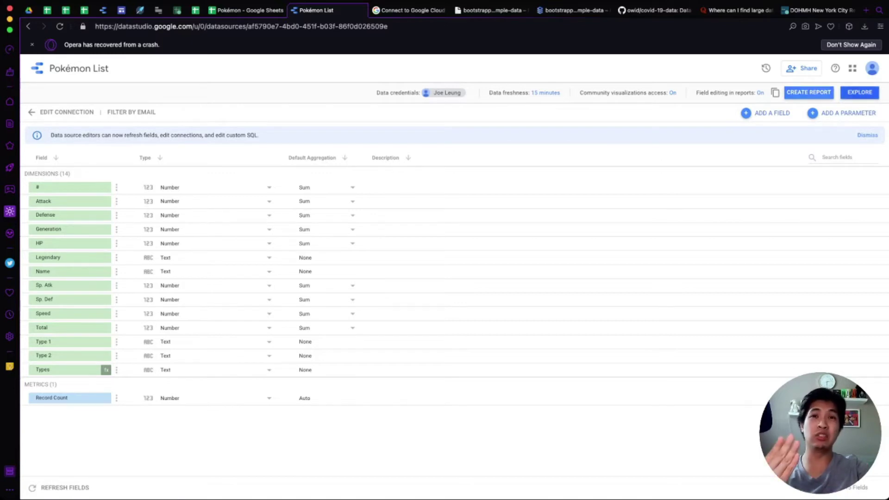
Explore the Pokémon List data source and add a bar chart to the new exploration.
left_click(860, 92)
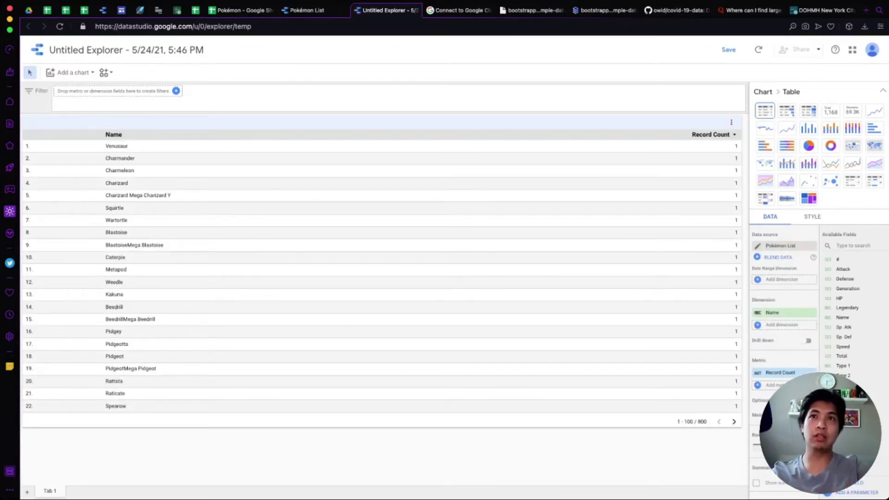
left_click(72, 73)
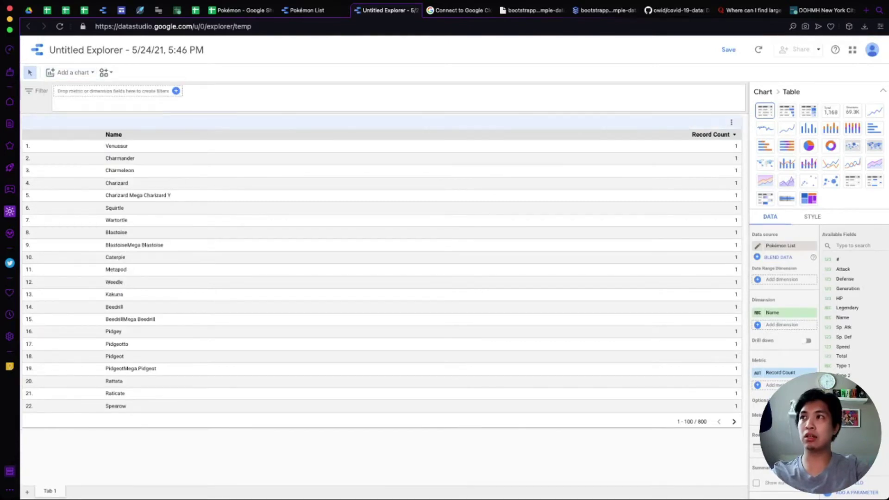
left_click(80, 178)
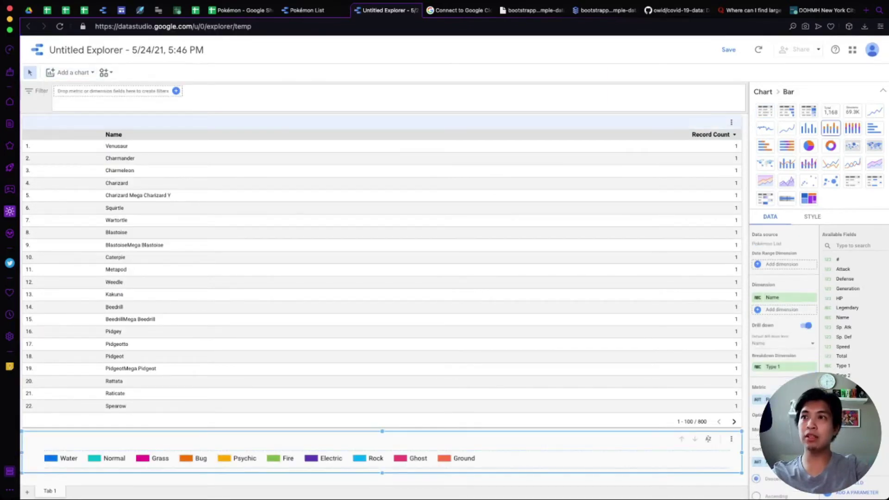
Move the bar chart over the table's right half, level with its header, and enlarge it to about the table's height.
left_click_drag(208, 443, 480, 173)
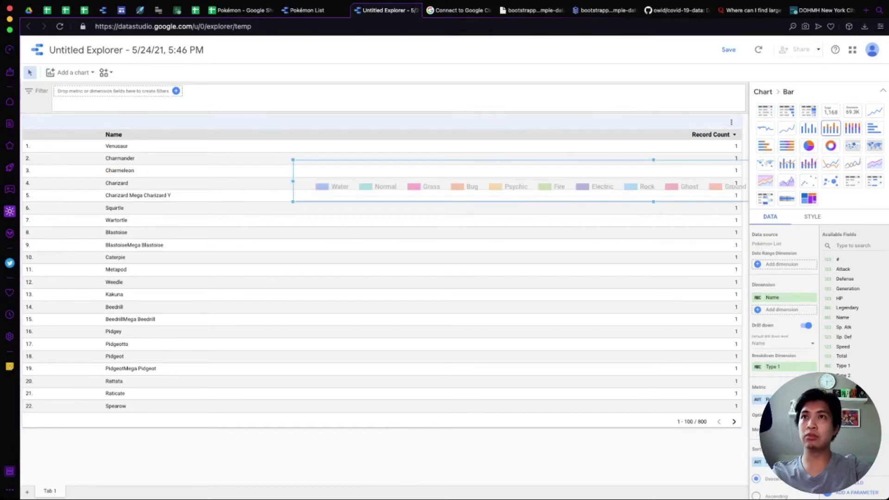
left_click_drag(653, 181, 608, 135)
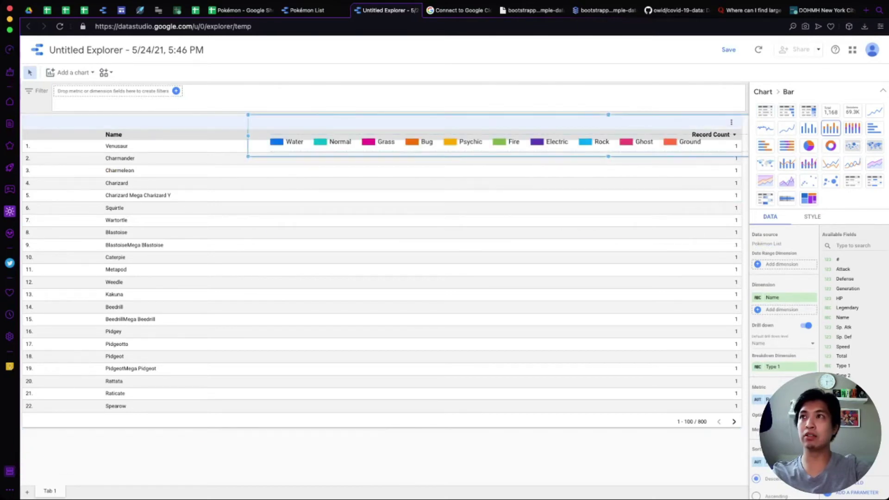
left_click_drag(248, 156, 384, 427)
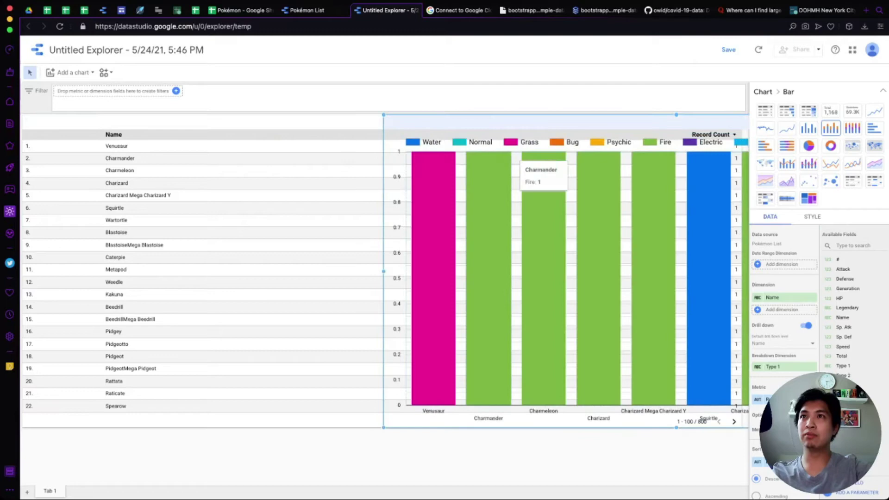
Narrow the table to the canvas's left half and resize the bar chart to fill the remaining half beside it.
left_click(297, 204)
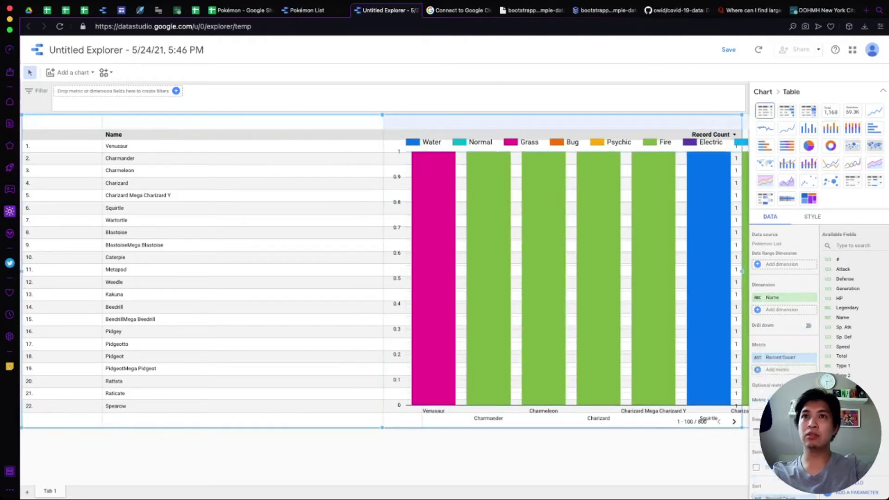
left_click_drag(742, 271, 380, 272)
left_click(597, 278)
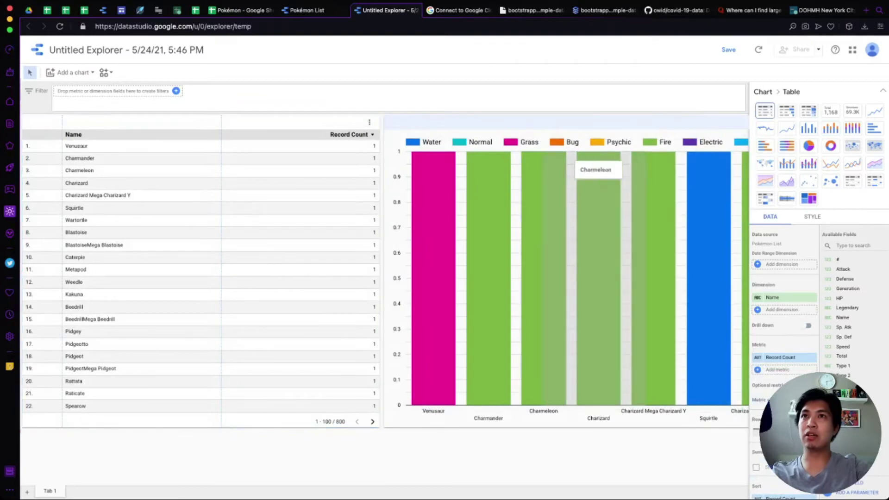
left_click_drag(582, 278, 647, 278)
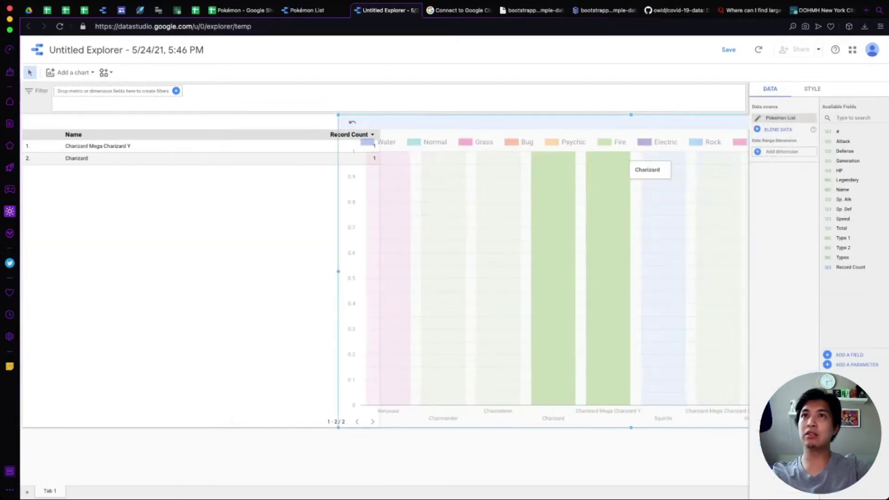
key("Left")
key("Left")
key("Left")
key("Left")
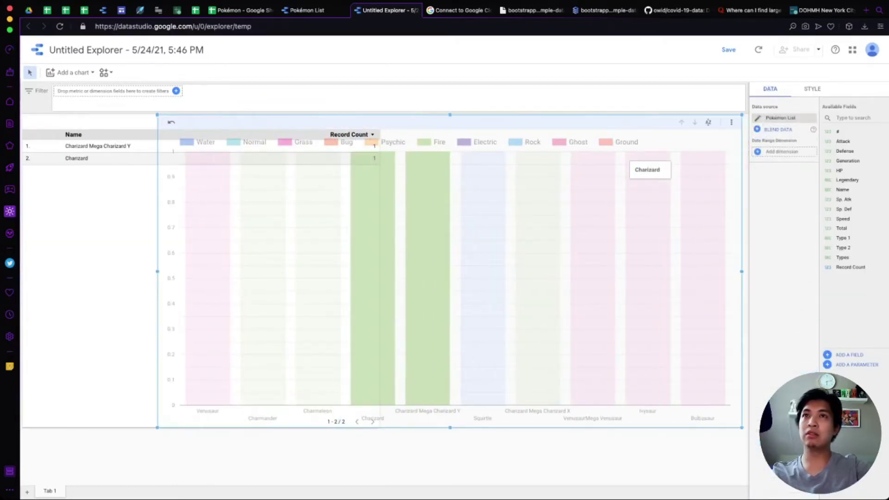
left_click_drag(157, 272, 383, 272)
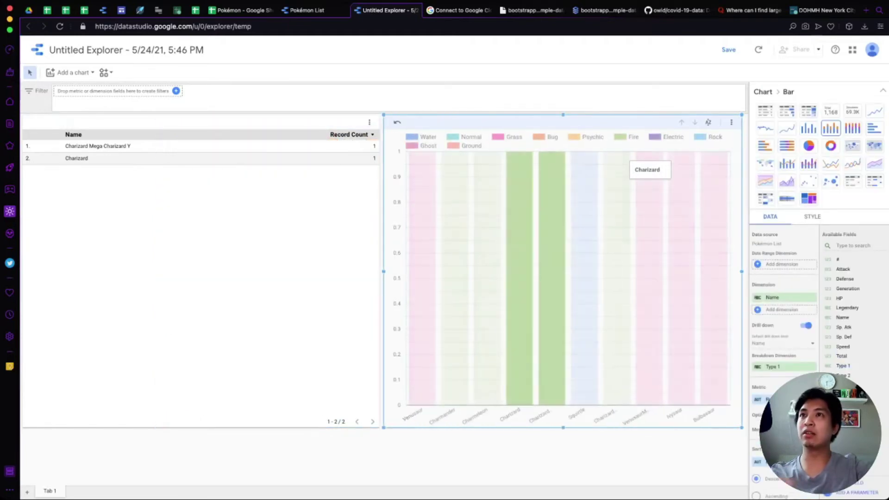
Clear the selection of the Charizard Mega Charizard Y and Charizard bars in the chart to remove the cross-filter.
left_click(553, 167)
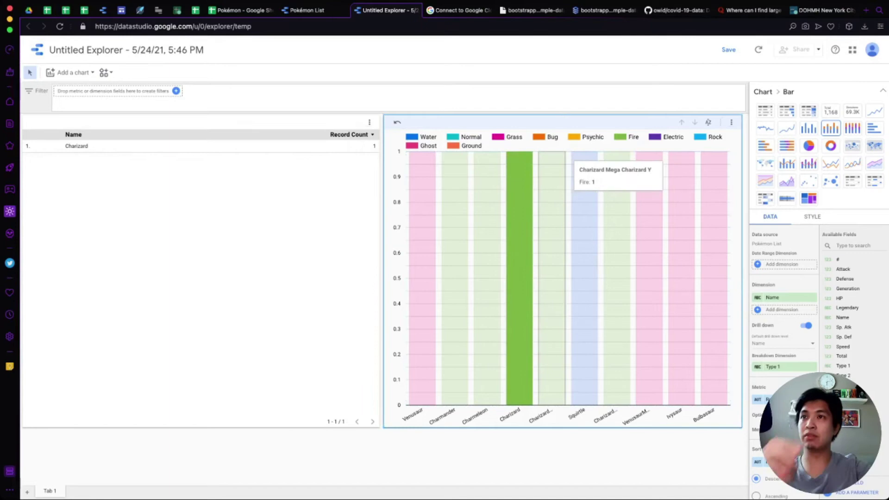
left_click(520, 260)
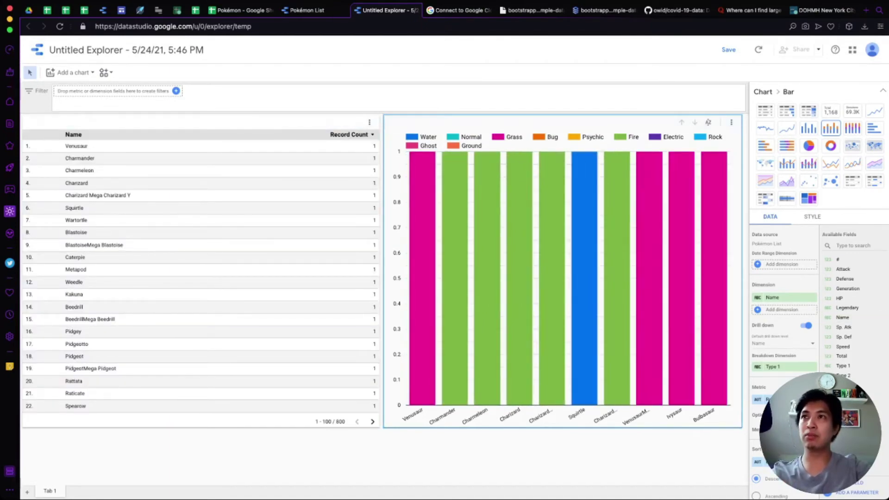
left_click(578, 456)
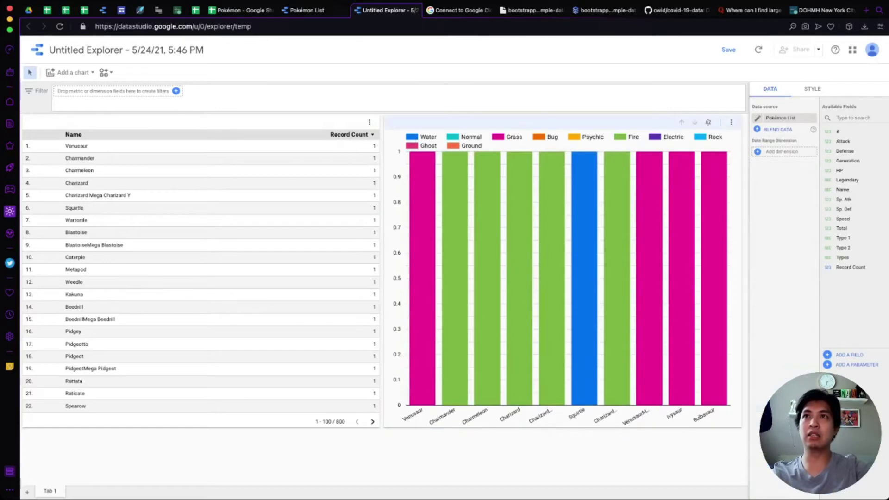
Replace the bar chart's Name dimension with Generation.
left_click(570, 419)
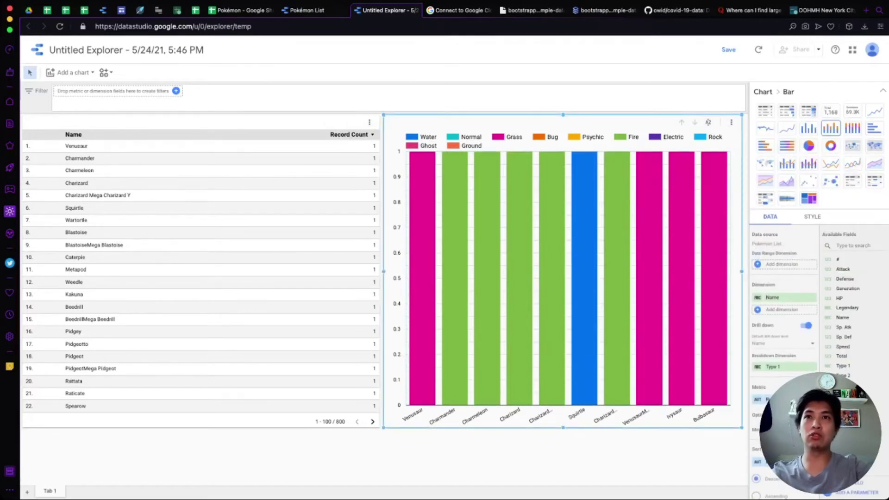
scroll(787, 338, "down", 1)
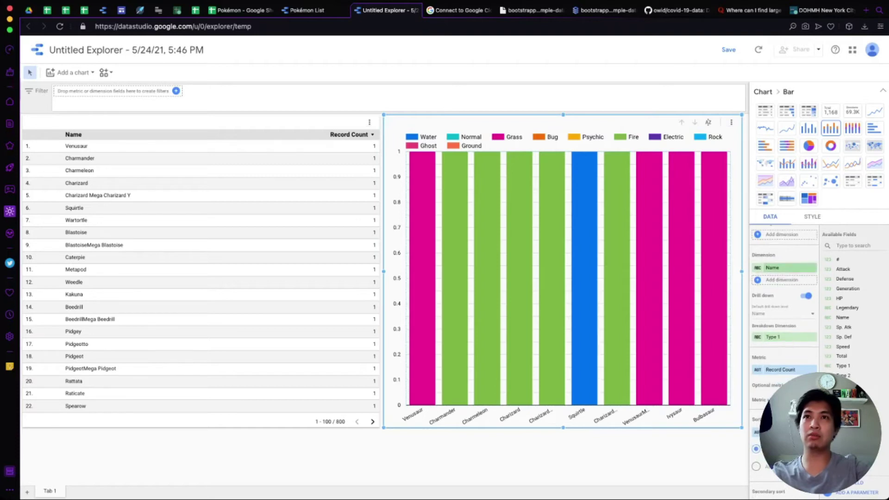
left_click(783, 268)
type("genera")
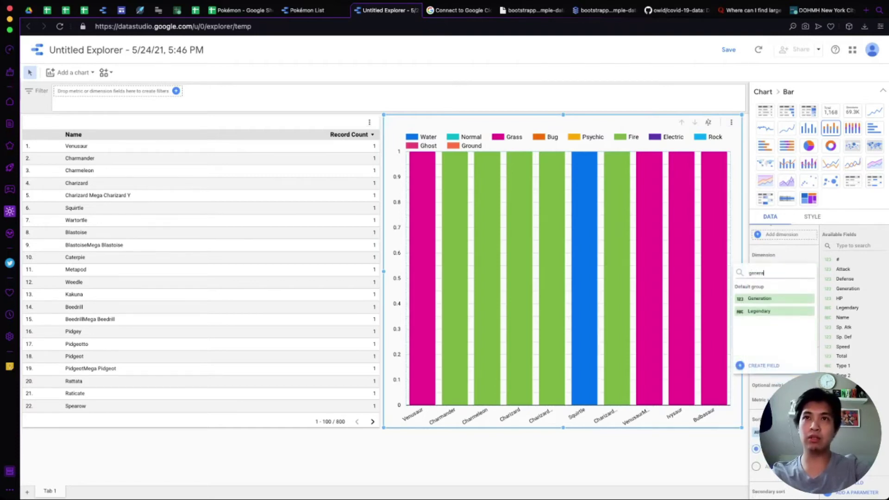
left_click(769, 298)
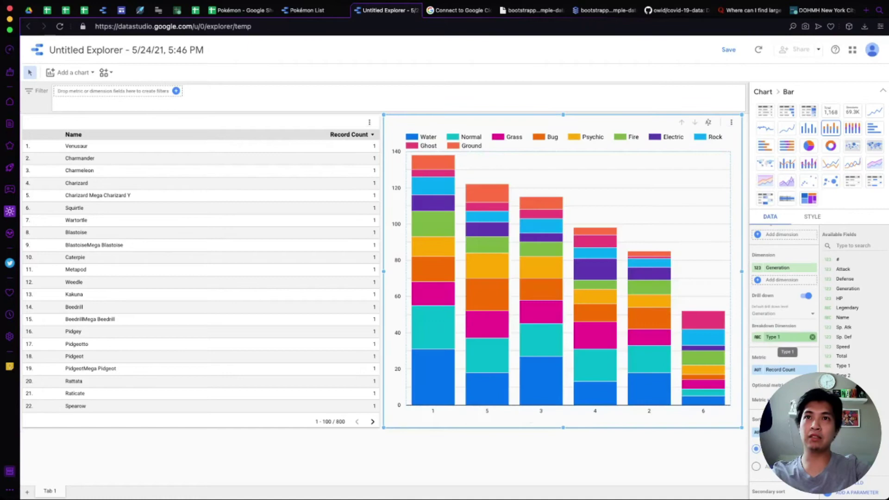
Replace the bar chart's breakdown dimension Type 1 with Types.
left_click(783, 337)
type("types")
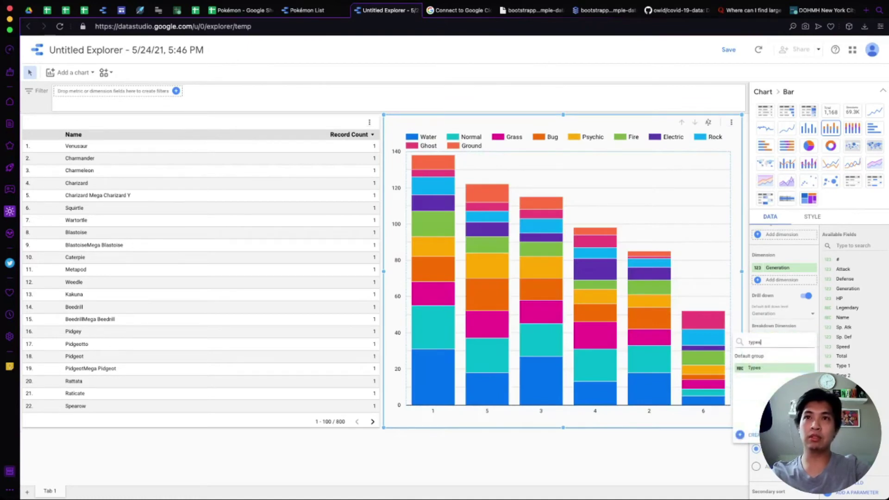
left_click(755, 368)
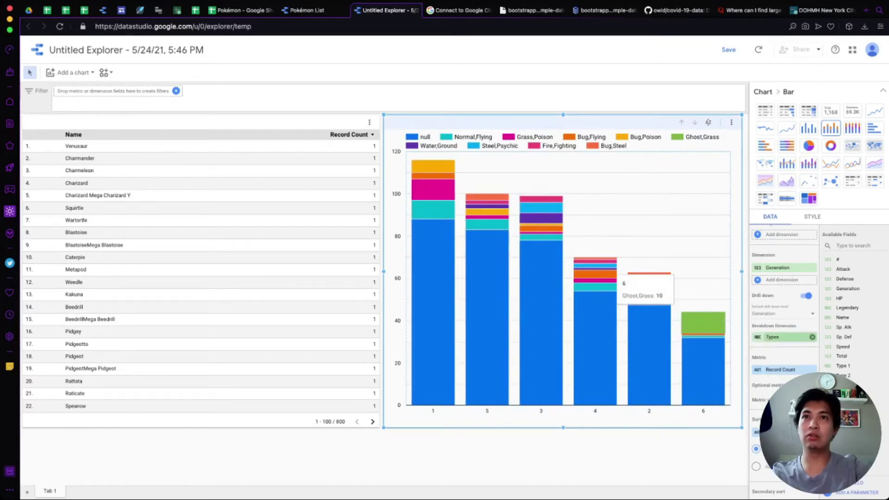
Move Types from the breakdown to a second dimension below Generation and replace the Record Count metric with #.
left_click_drag(773, 338, 783, 280)
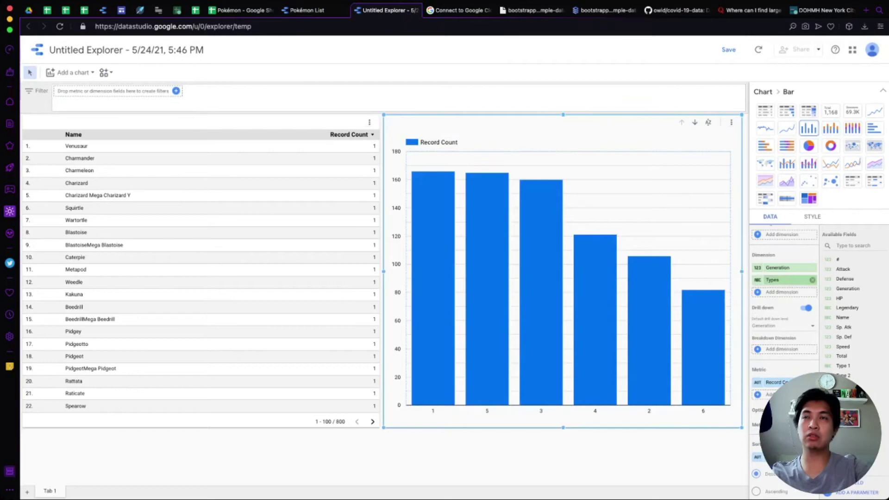
left_click(771, 382)
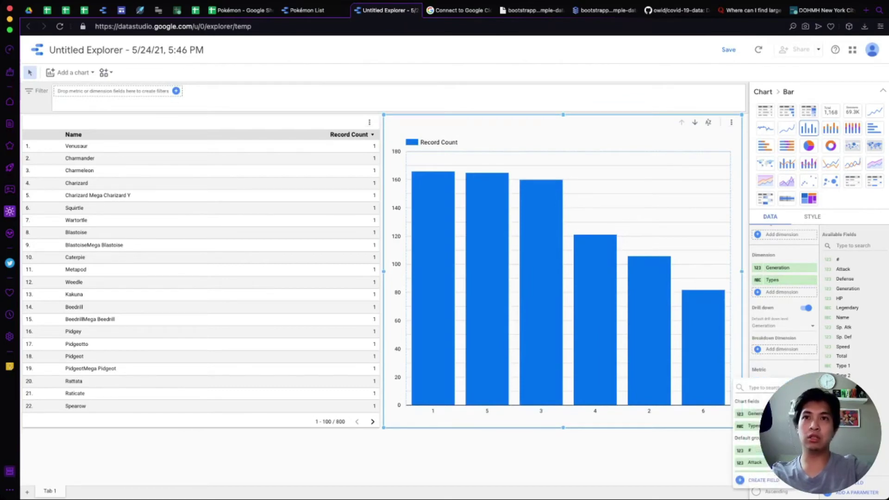
left_click(747, 450)
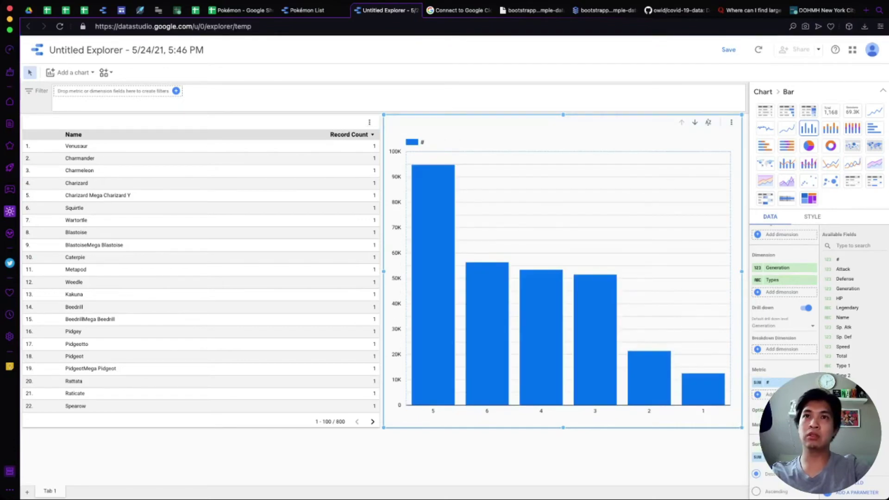
left_click(781, 292)
type("t")
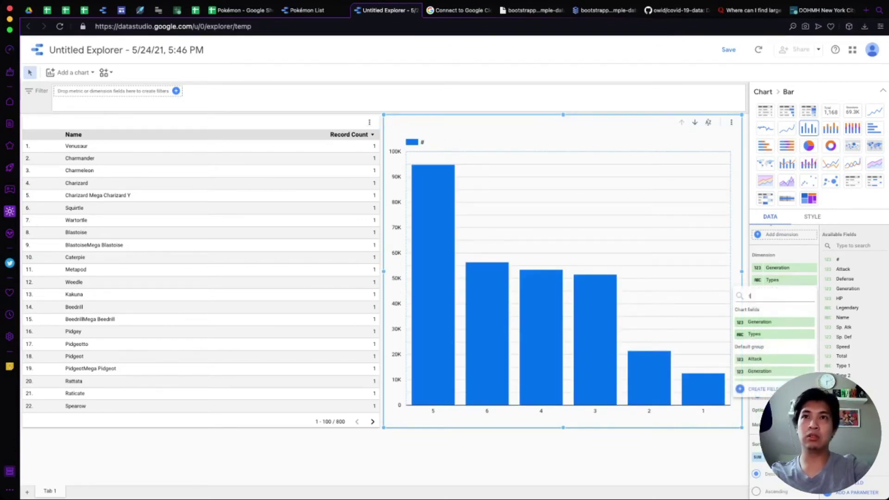
type("yp")
left_click(830, 129)
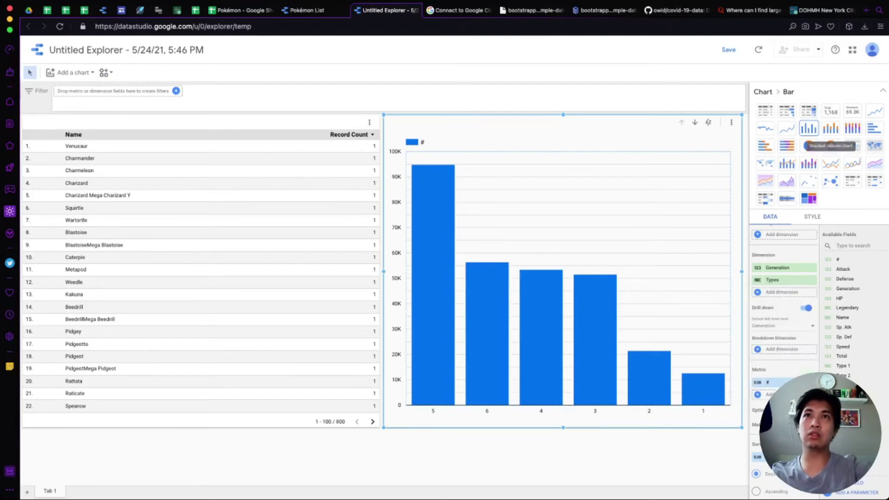
Convert the chart to a stacked column chart, comparing it once with the plain column chart.
left_click(831, 129)
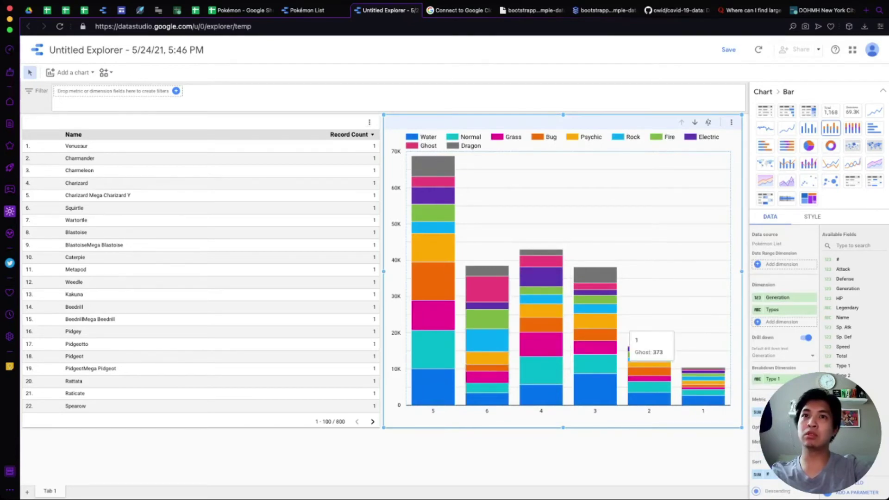
left_click(809, 128)
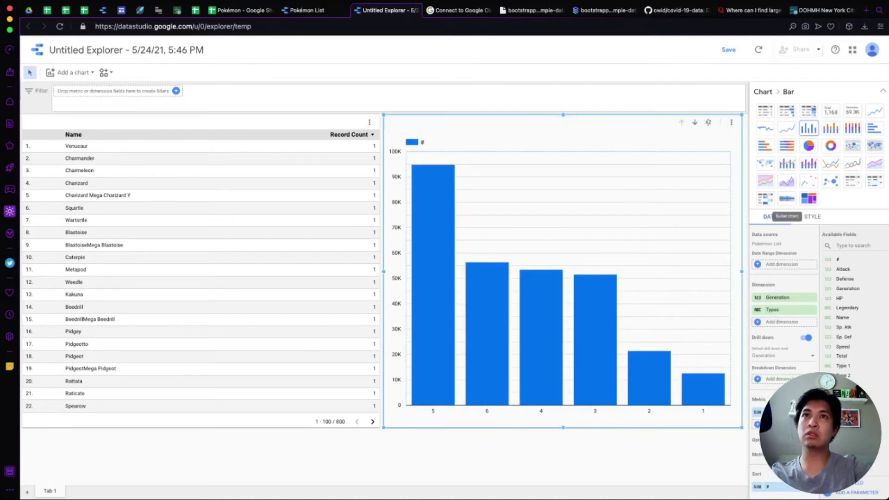
left_click(831, 129)
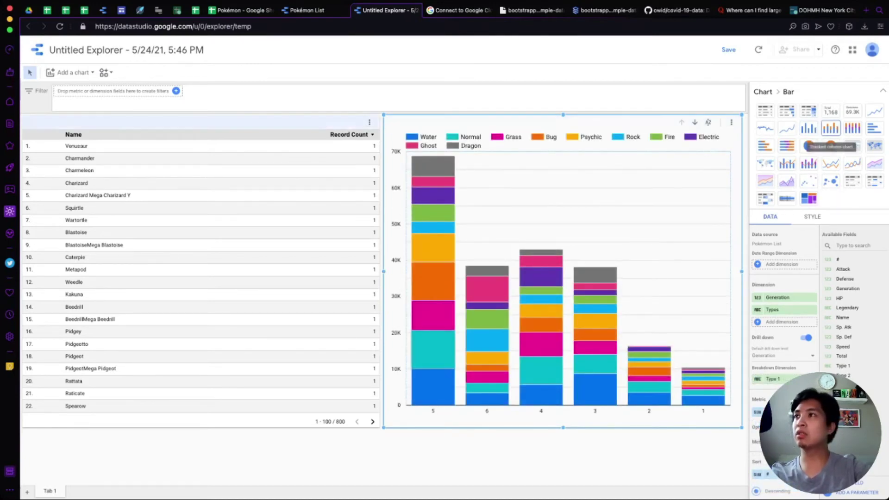
Add Attack, Defense and HP as dimensions to the Pokémon name table.
left_click(278, 325)
left_click(80, 159)
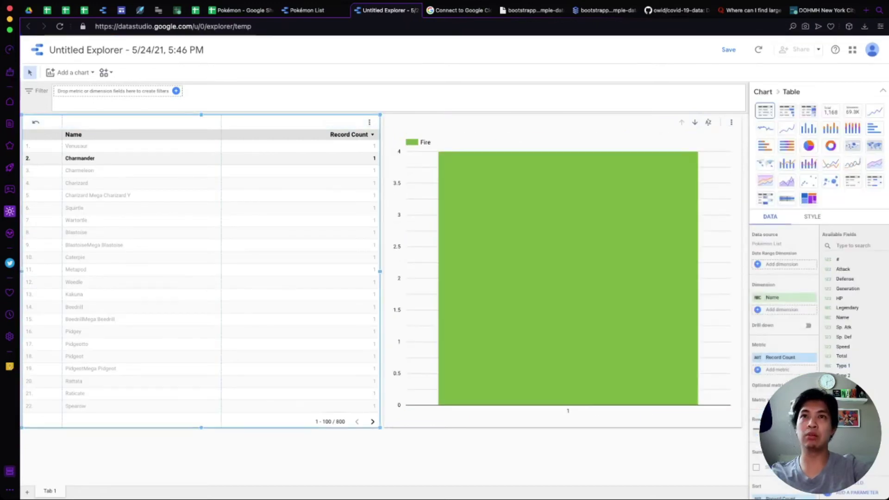
left_click(782, 310)
left_click(779, 352)
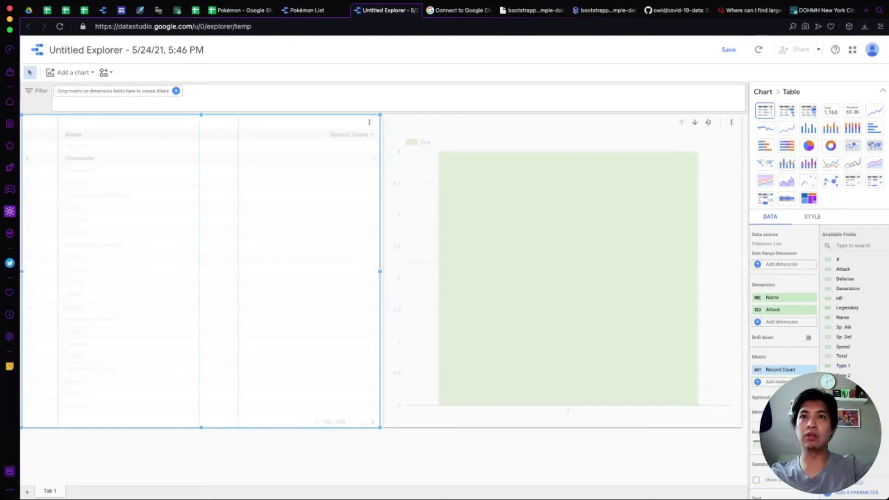
left_click(782, 322)
left_click(756, 400)
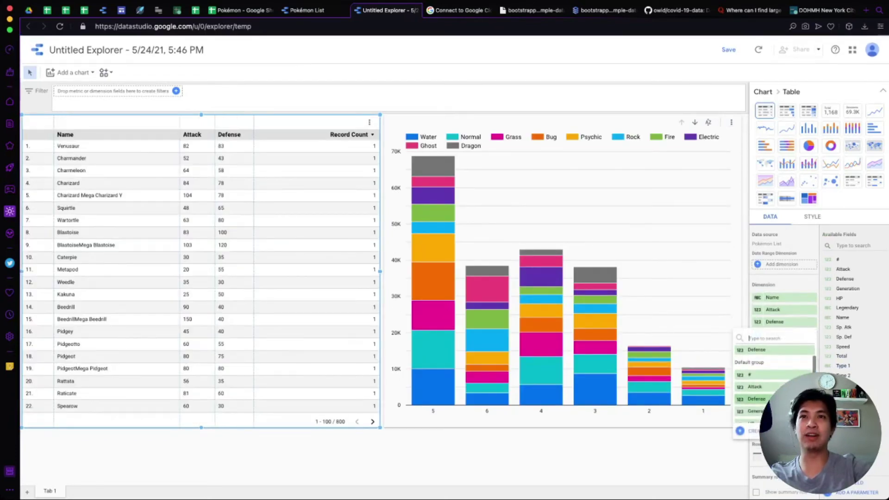
left_click(753, 399)
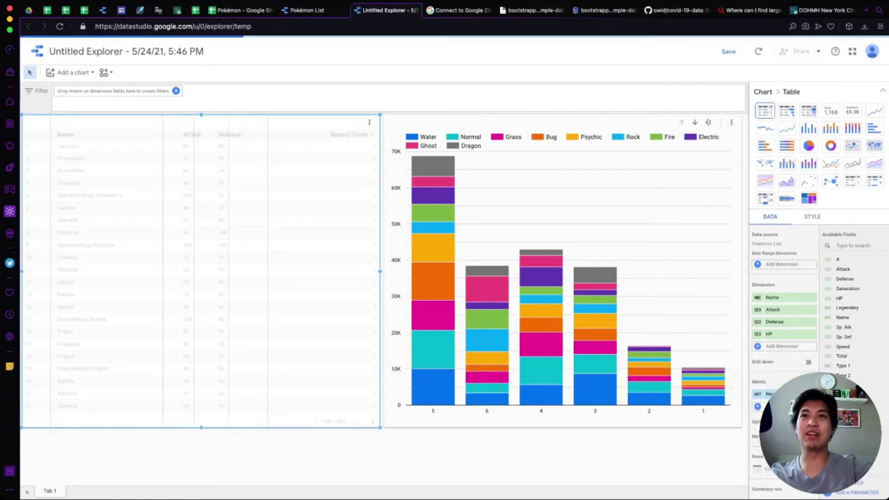
Add a filter on the Types field to the exploration.
left_click(176, 91)
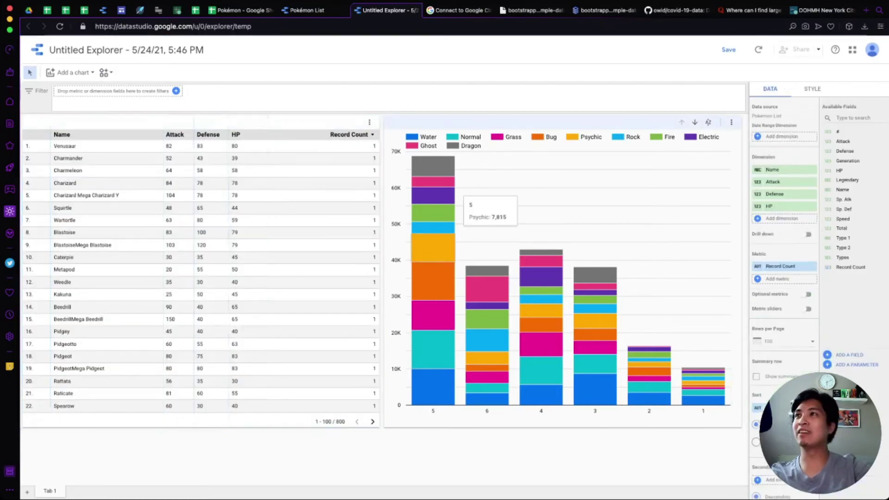
left_click(95, 121)
left_click(114, 91)
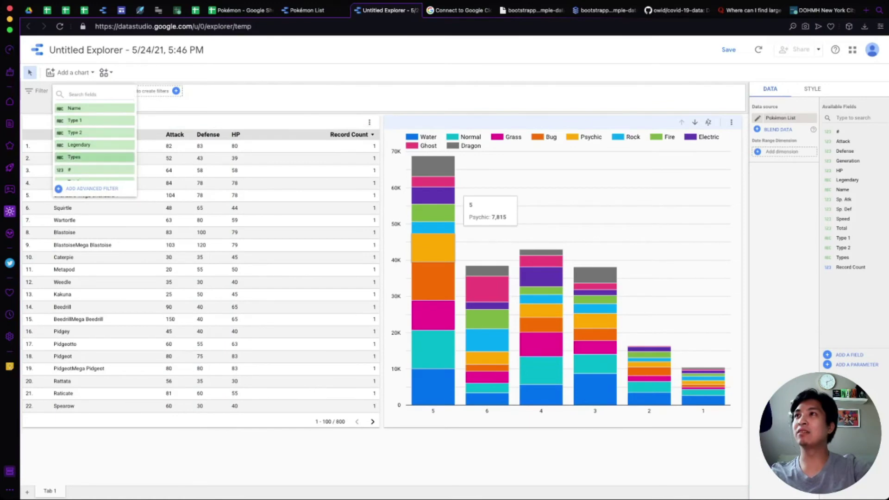
left_click(93, 157)
Restrict the Types filter to only Grass,Ground, apply it and close the filter's value list.
left_click(134, 91)
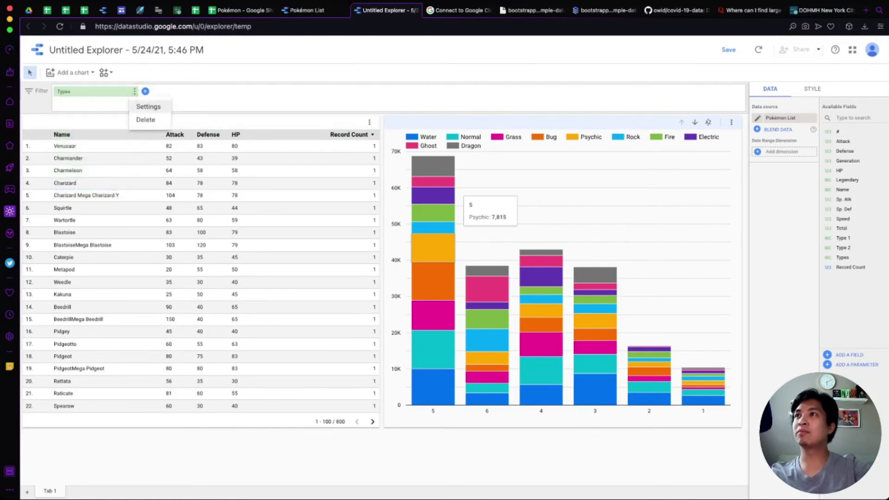
left_click(98, 92)
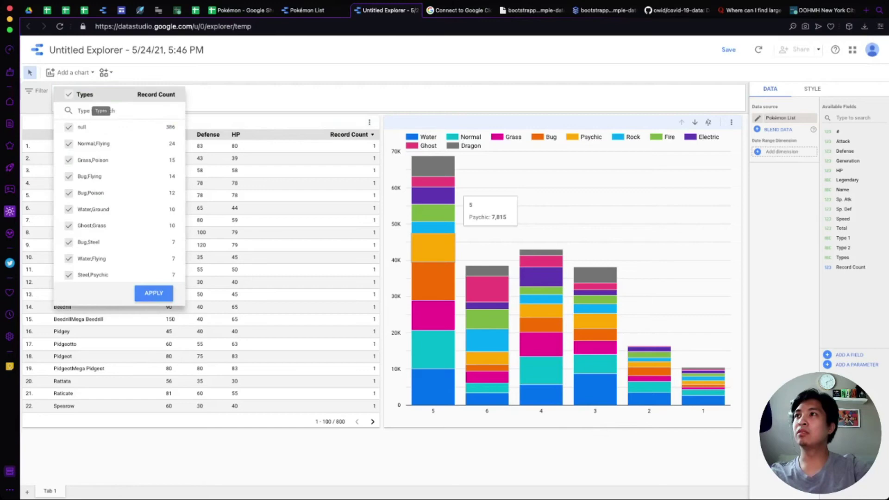
scroll(106, 202, "down", 1)
scroll(152, 199, "down", 10)
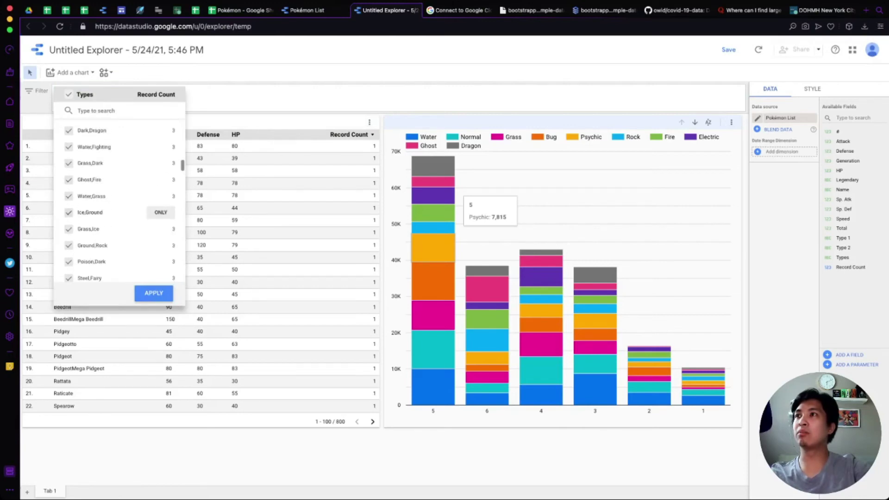
scroll(161, 203, "down", 3)
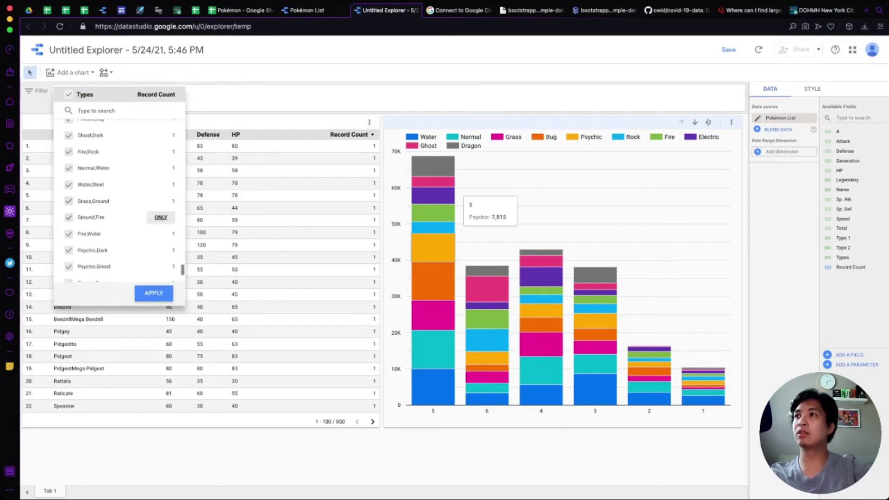
left_click(160, 201)
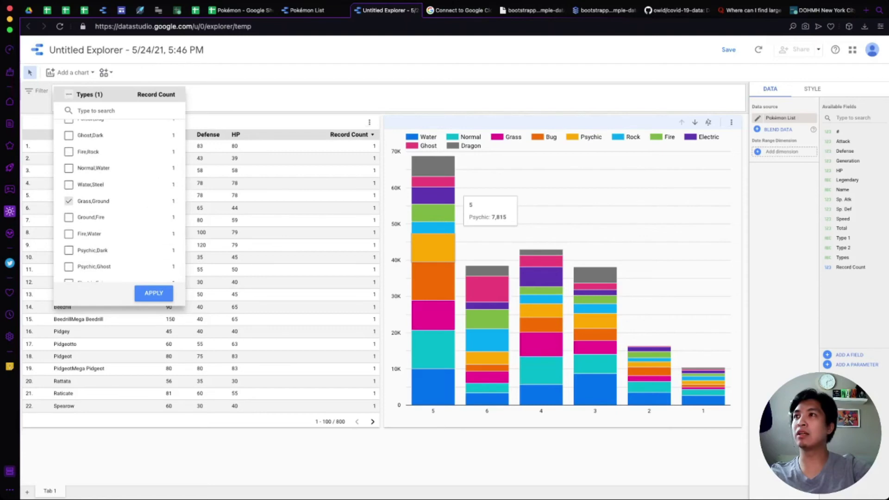
left_click(154, 294)
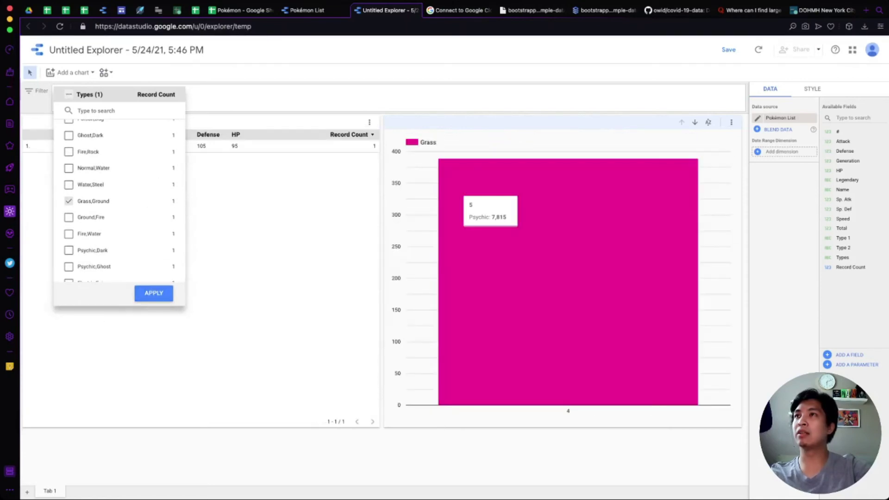
left_click(240, 250)
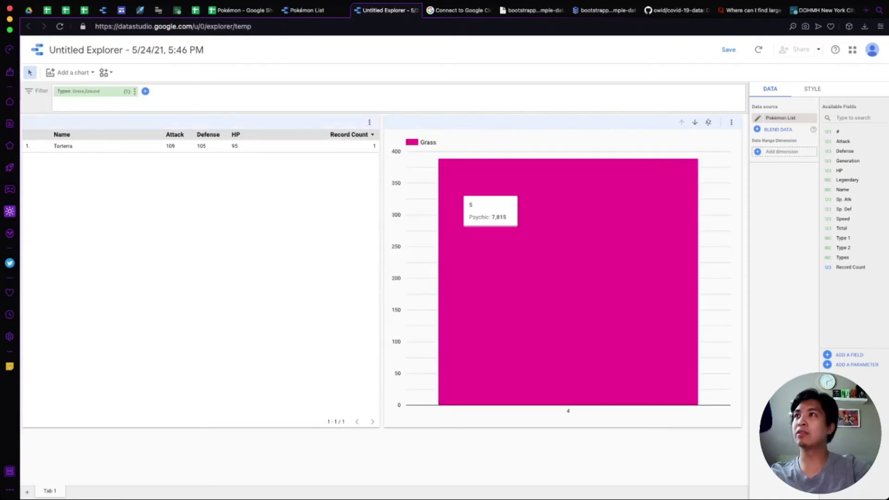